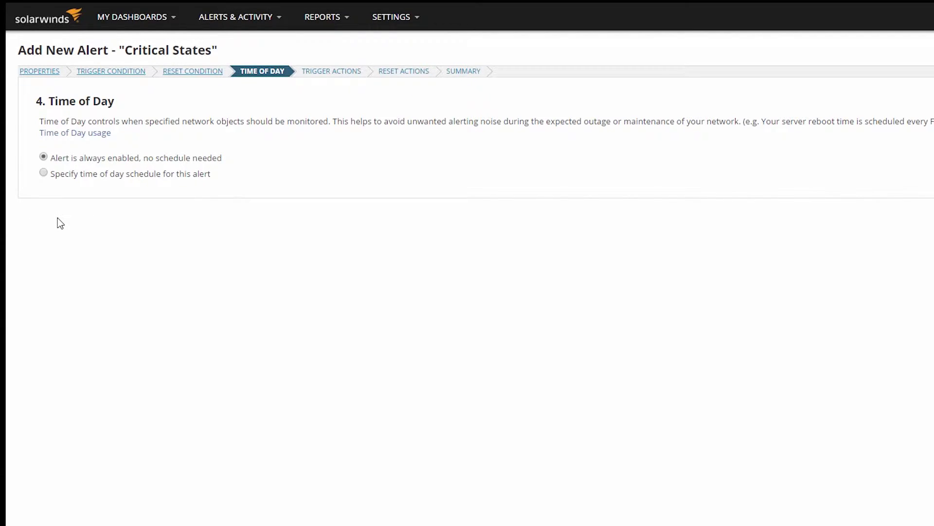
# Switch the Critical States alert to use a custom time-of-day schedule
pyautogui.click(43, 173)
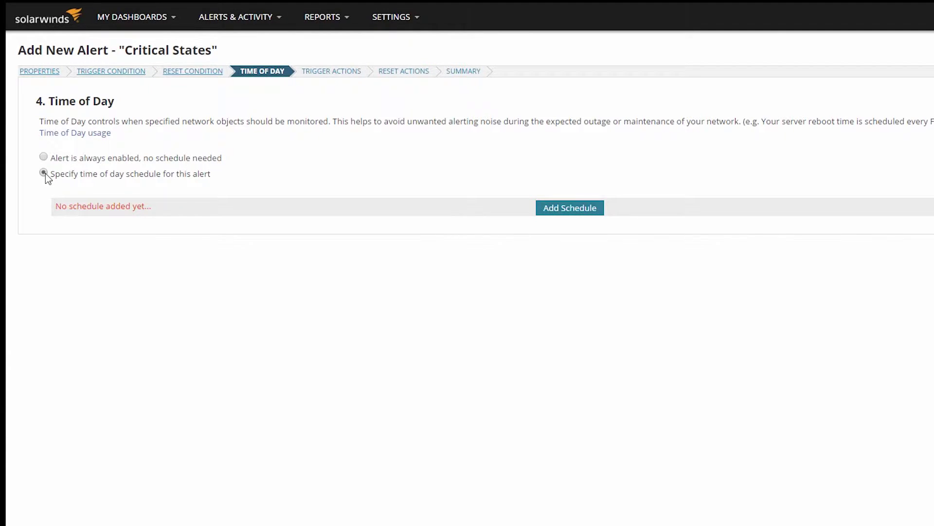
pyautogui.click(570, 207)
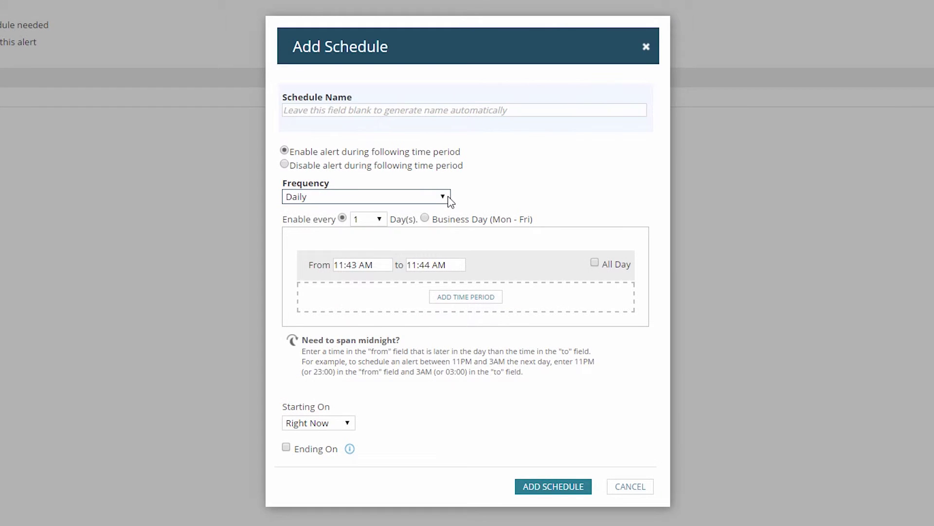
pyautogui.click(444, 197)
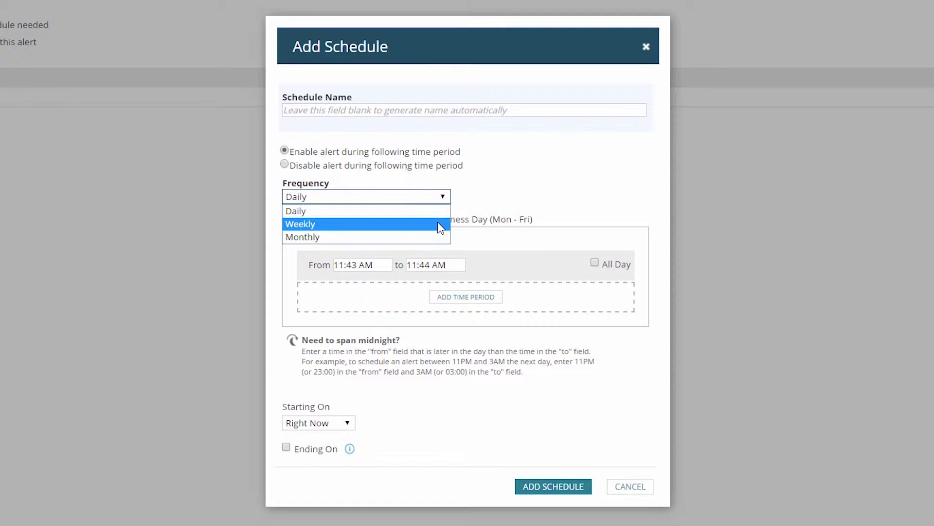
pyautogui.click(437, 212)
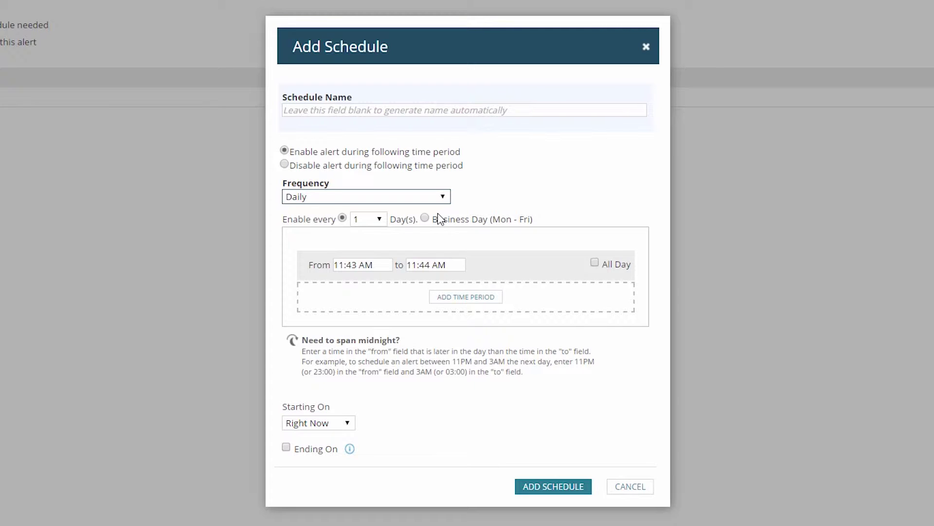
# Keep the frequency at Daily and set the period's start time to 8:00
pyautogui.click(442, 197)
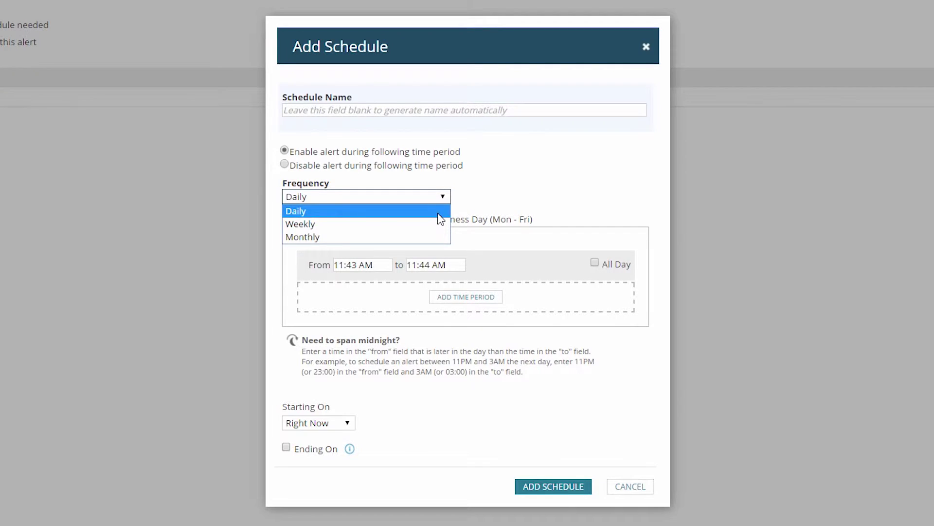
pyautogui.click(441, 218)
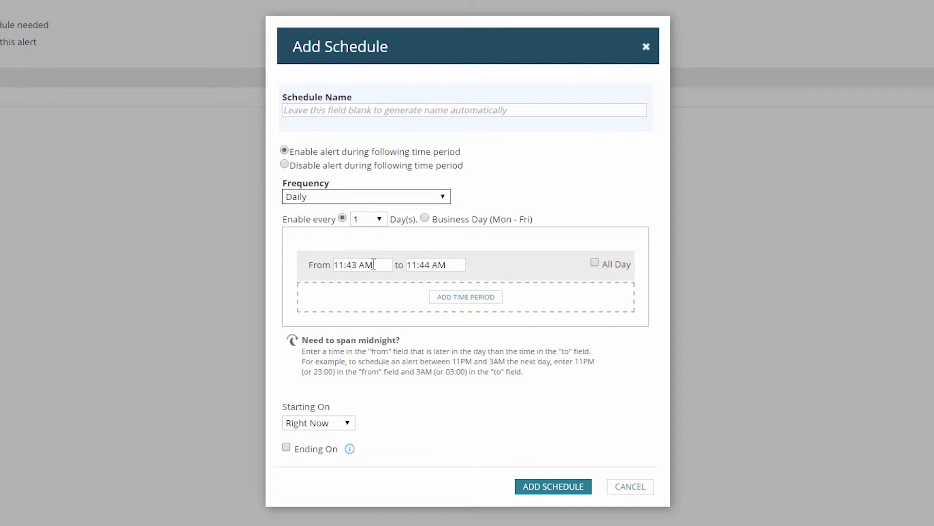
pyautogui.click(359, 264)
pyautogui.moveTo(359, 265); pyautogui.dragTo(333, 264)
pyautogui.press('BackSpace')
pyautogui.press('Delete')
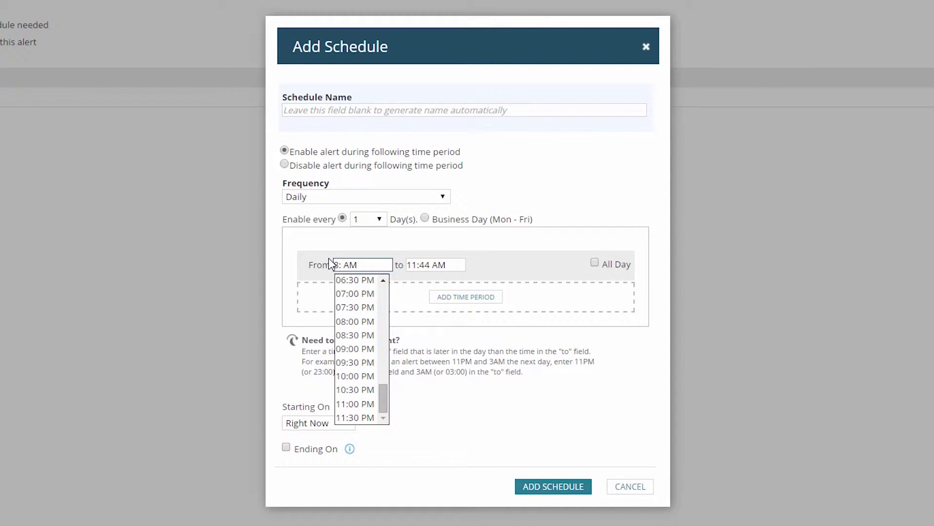
pyautogui.write('8:00')
# Set the daily period's end time to 05:00 PM
pyautogui.click(418, 265)
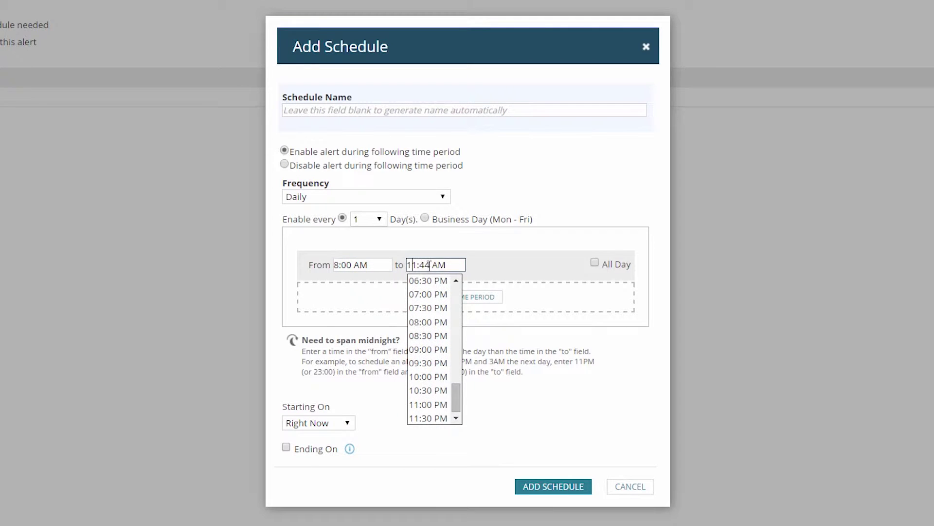
pyautogui.scroll(2, 429, 331)
pyautogui.click(427, 308)
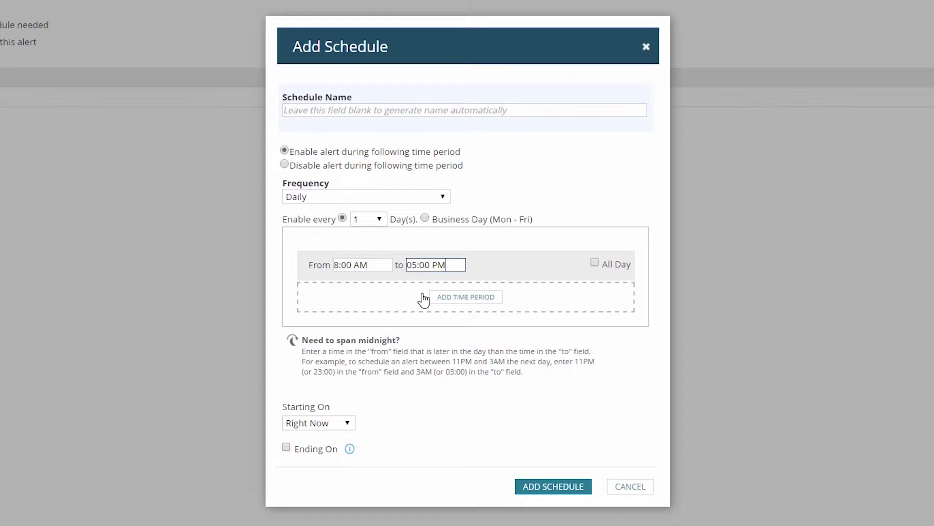
pyautogui.click(456, 263)
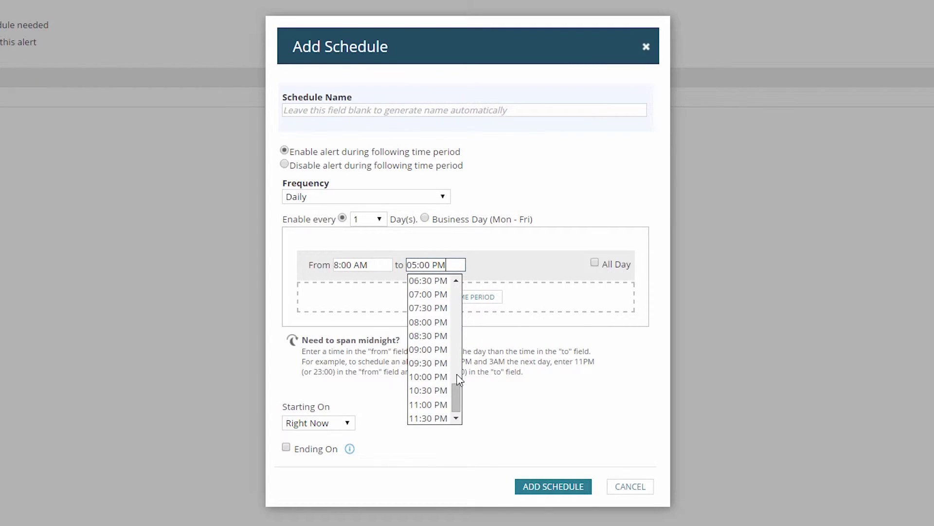
pyautogui.moveTo(456, 391); pyautogui.dragTo(458, 355)
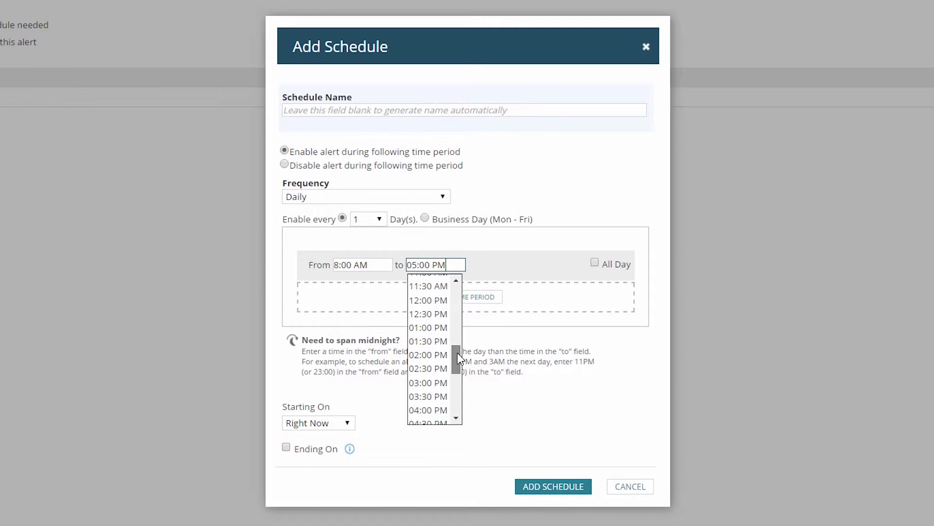
# End the first period at 12:00 PM and add a second period from 01:00 PM to 05:00 PM
pyautogui.click(430, 300)
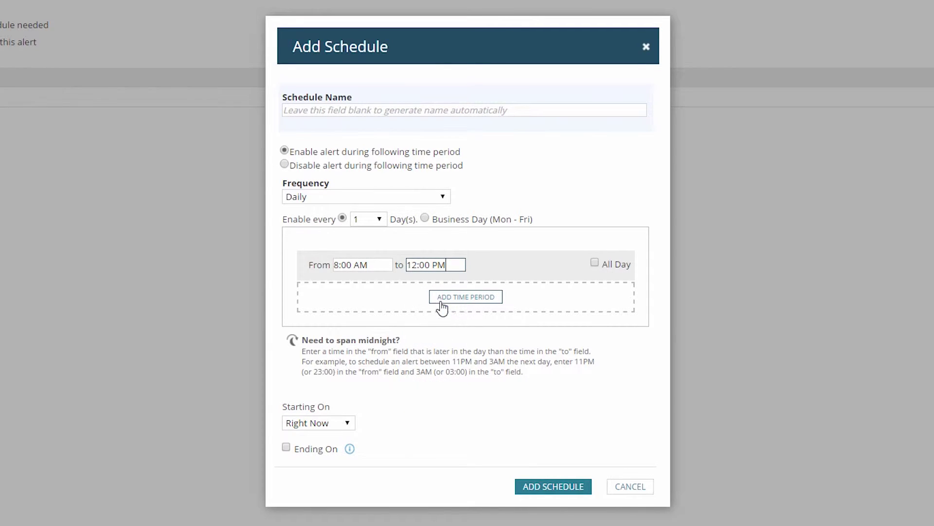
pyautogui.click(465, 297)
pyautogui.click(359, 298)
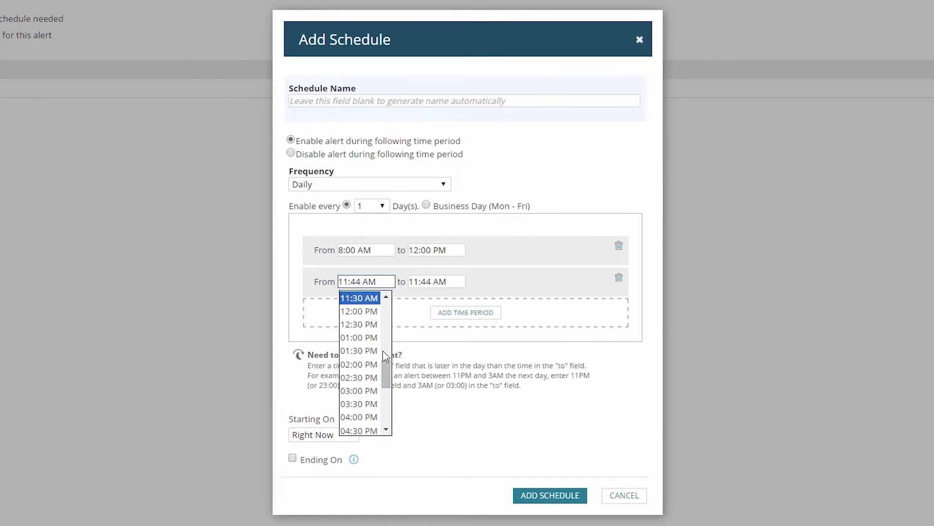
pyautogui.click(358, 338)
pyautogui.click(437, 281)
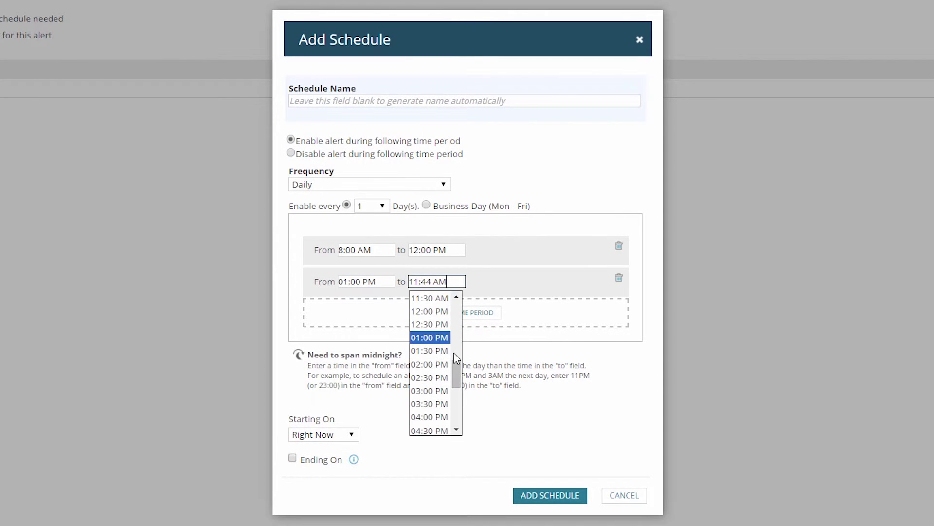
pyautogui.moveTo(457, 366); pyautogui.dragTo(457, 390)
pyautogui.click(441, 382)
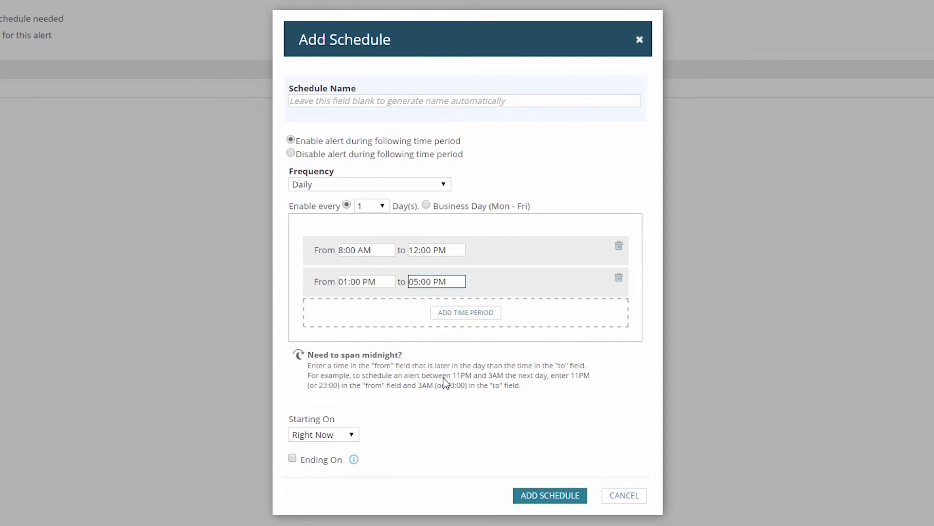
# Name the schedule 'Working Hours' and add it to the alert
pyautogui.click(305, 102)
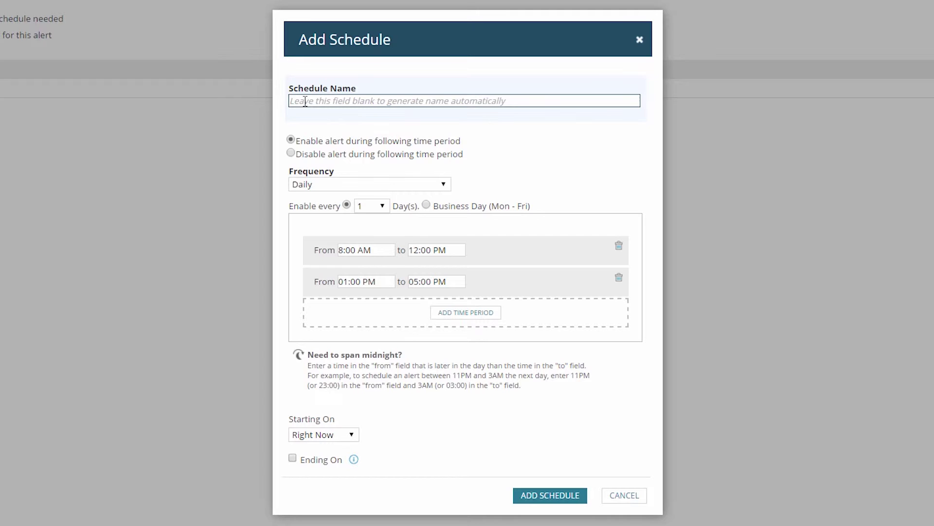
pyautogui.write('Working Hours')
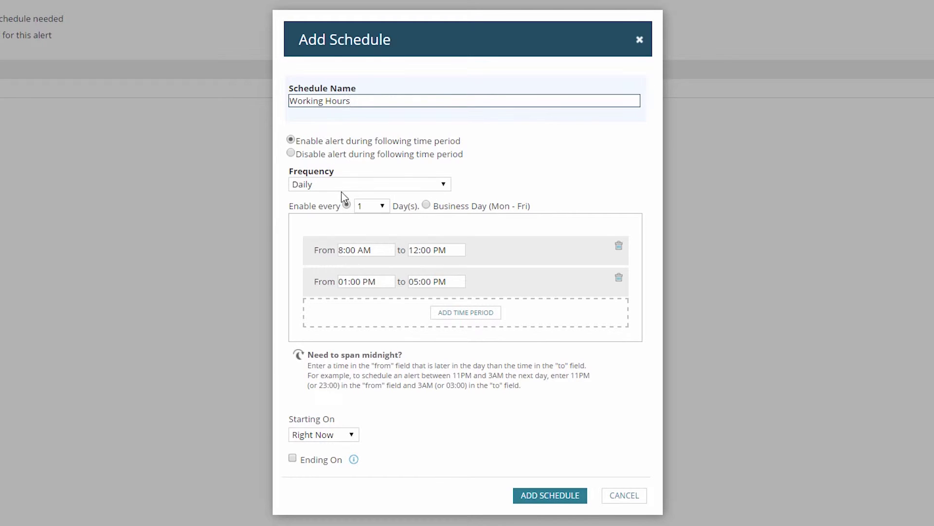
pyautogui.click(536, 495)
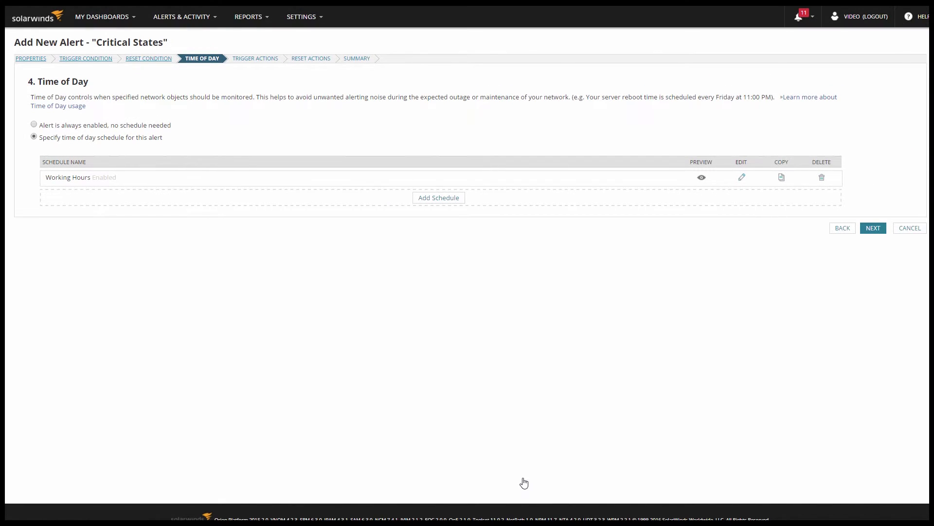
# Start a new weekly schedule that runs on Thursdays
pyautogui.click(433, 200)
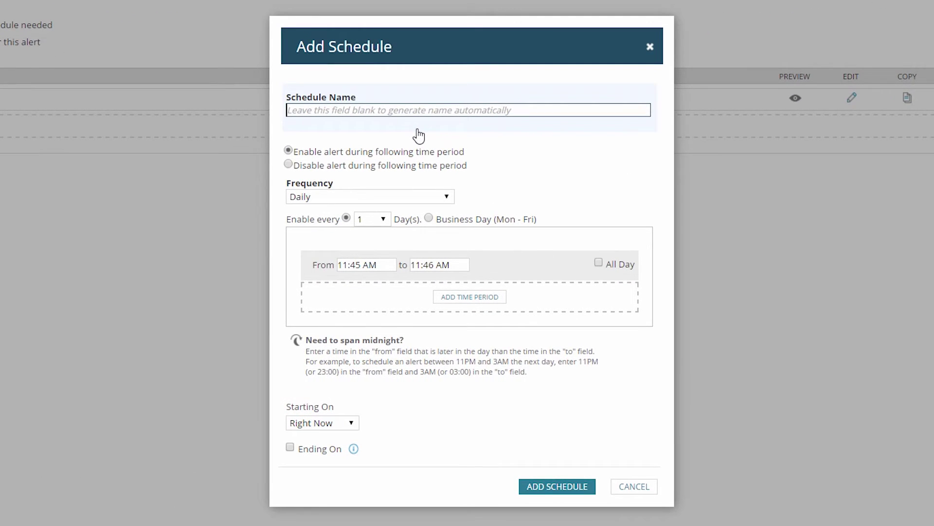
pyautogui.click(444, 197)
pyautogui.click(412, 224)
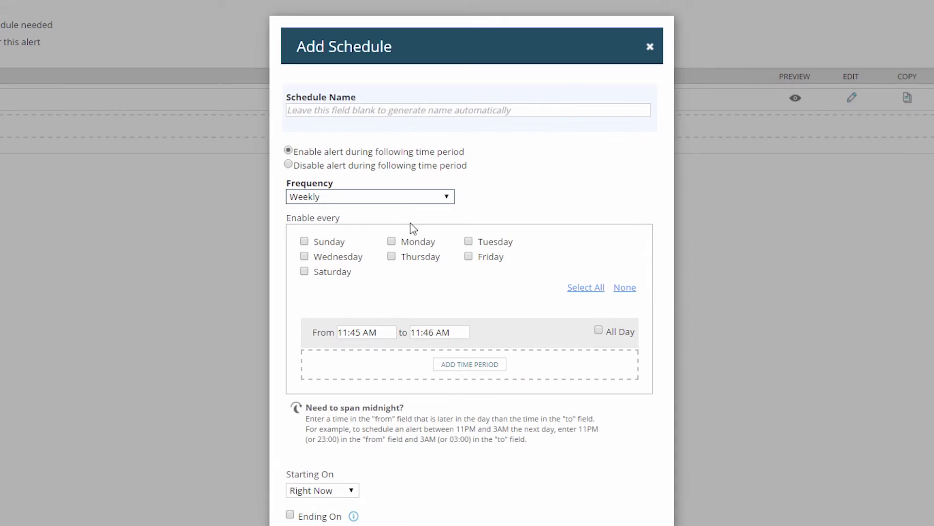
pyautogui.click(391, 256)
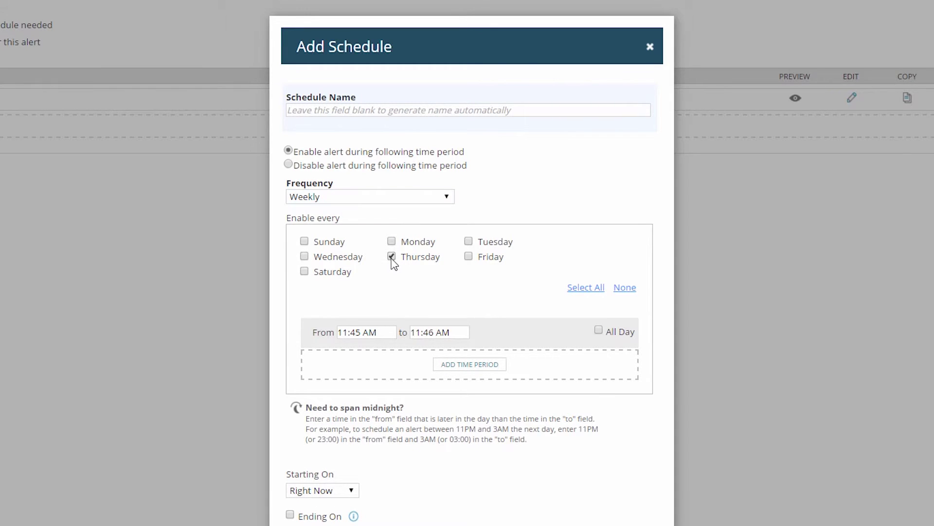
# Set its hours to 07:00 PM–10:00 PM, name it 'Thursday Nights', and save it
pyautogui.click(384, 332)
pyautogui.click(385, 357)
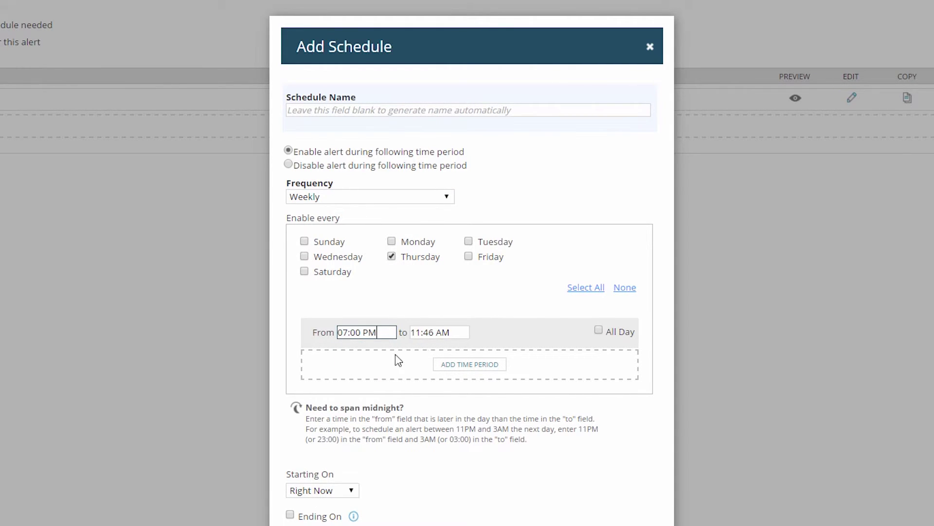
pyautogui.click(451, 333)
pyautogui.scroll(-5, 463, 454)
pyautogui.click(432, 444)
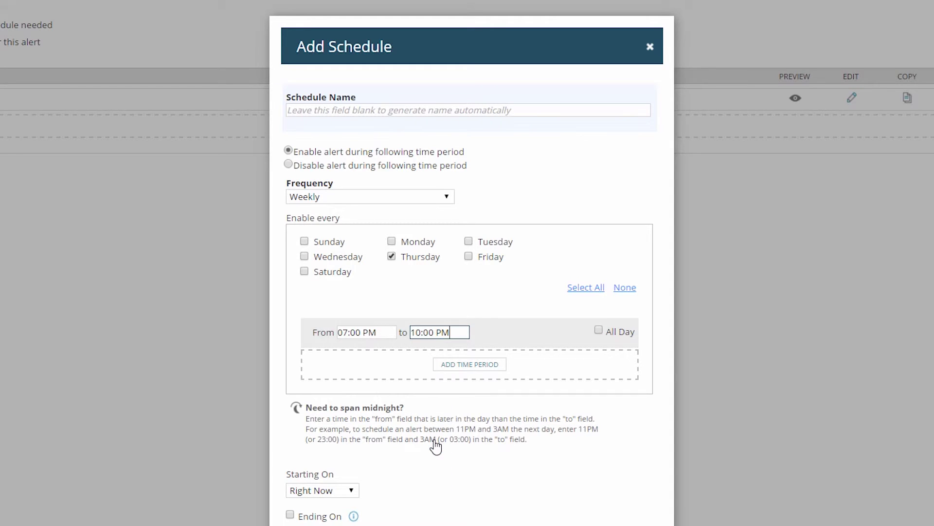
pyautogui.click(322, 110)
pyautogui.write('Thursda')
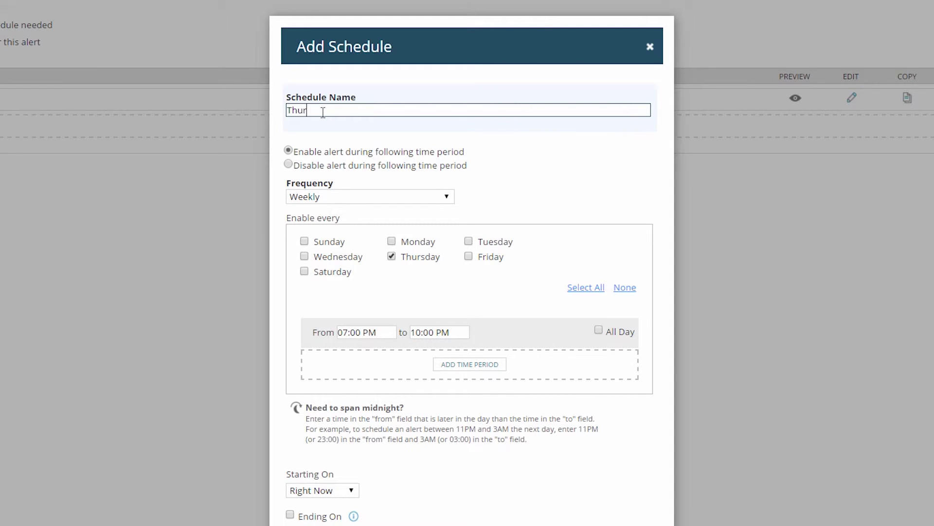
pyautogui.write('y Nights')
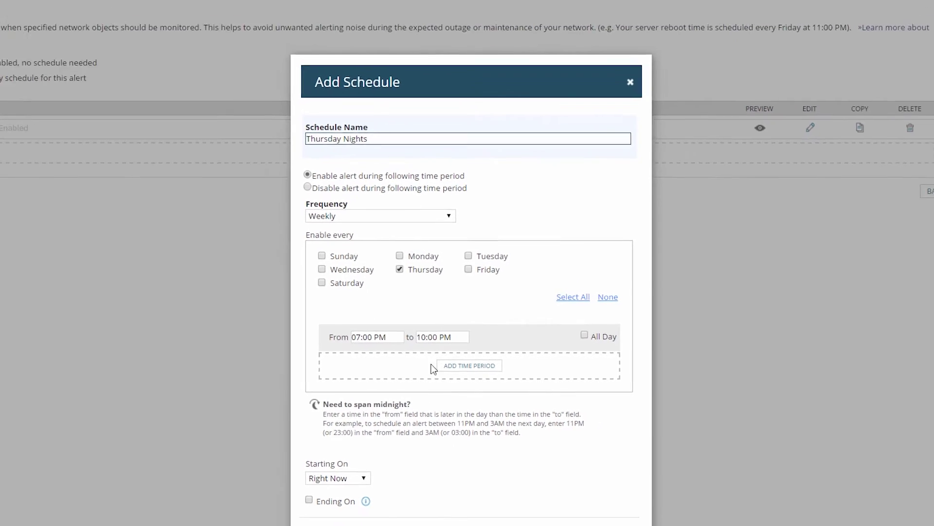
pyautogui.click(530, 504)
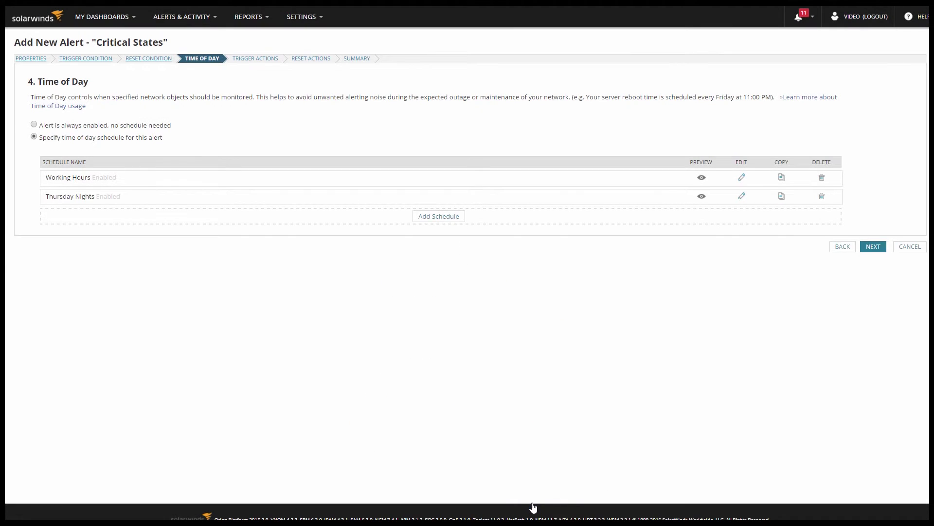
# Create an 'Exclude New Year's' schedule that disables the alert monthly in January, all day
pyautogui.click(439, 218)
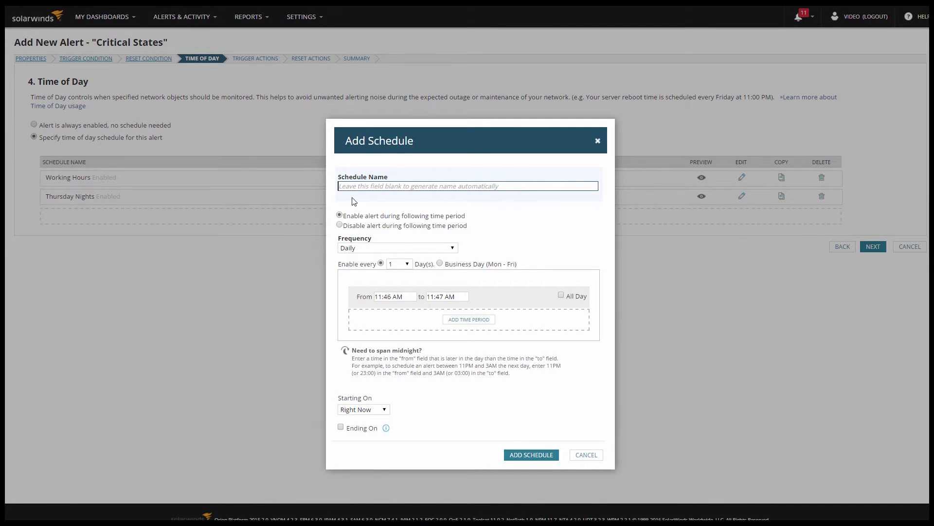
pyautogui.write('Exclude New Y')
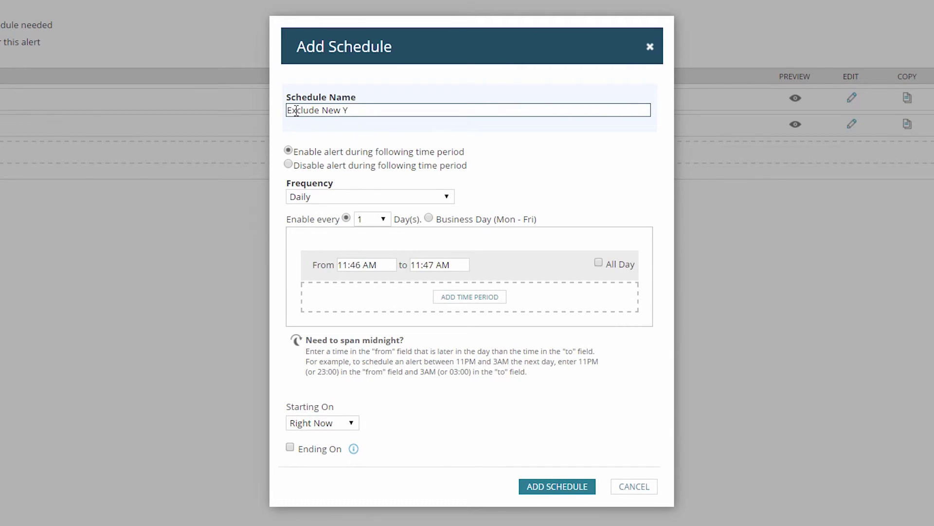
pyautogui.write("ear's")
pyautogui.click(289, 165)
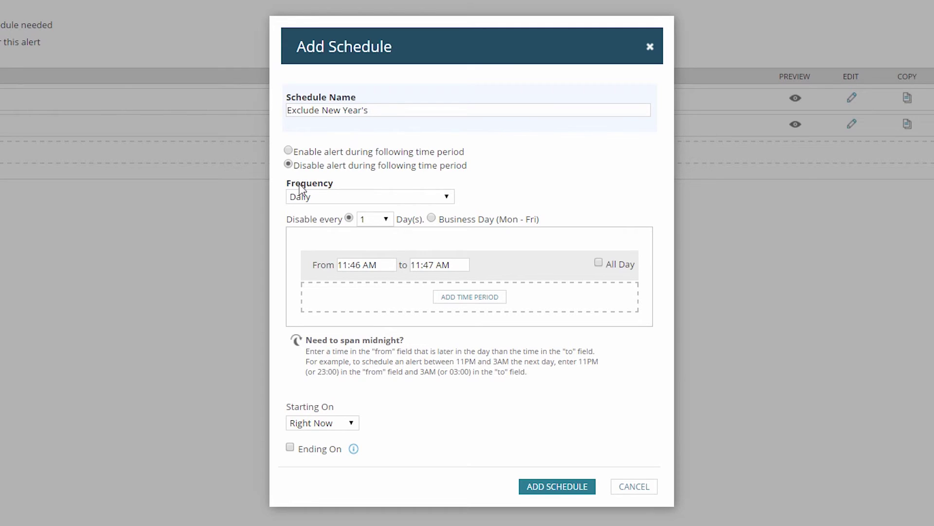
pyautogui.click(426, 200)
pyautogui.click(383, 236)
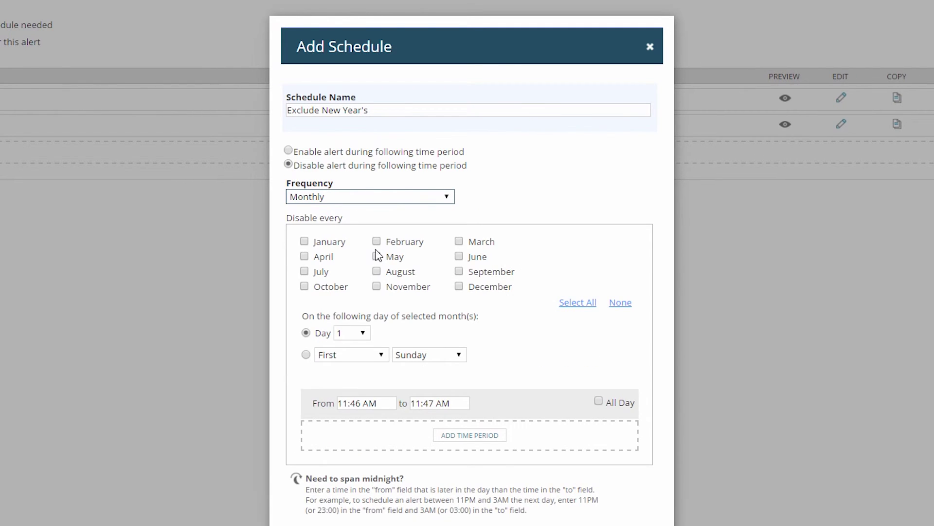
pyautogui.click(305, 241)
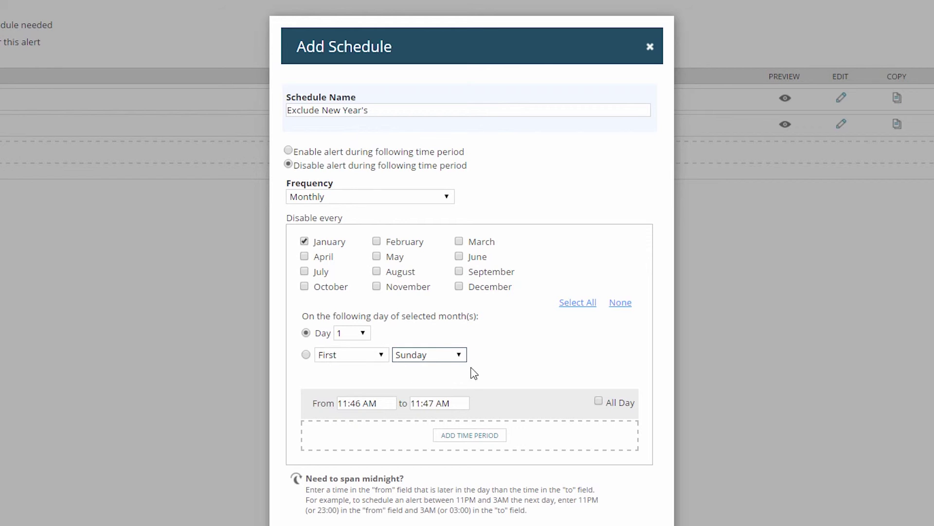
pyautogui.click(599, 401)
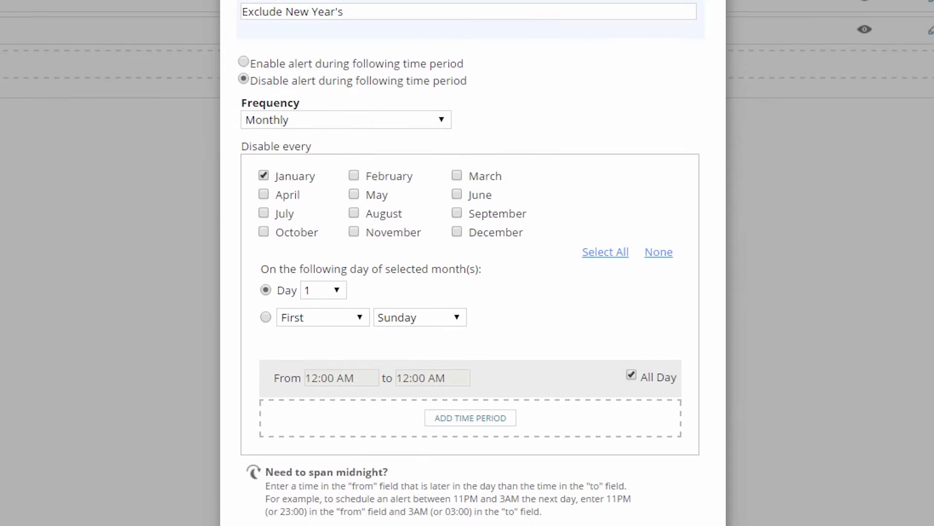
pyautogui.scroll(-3, 567, 439)
pyautogui.click(590, 504)
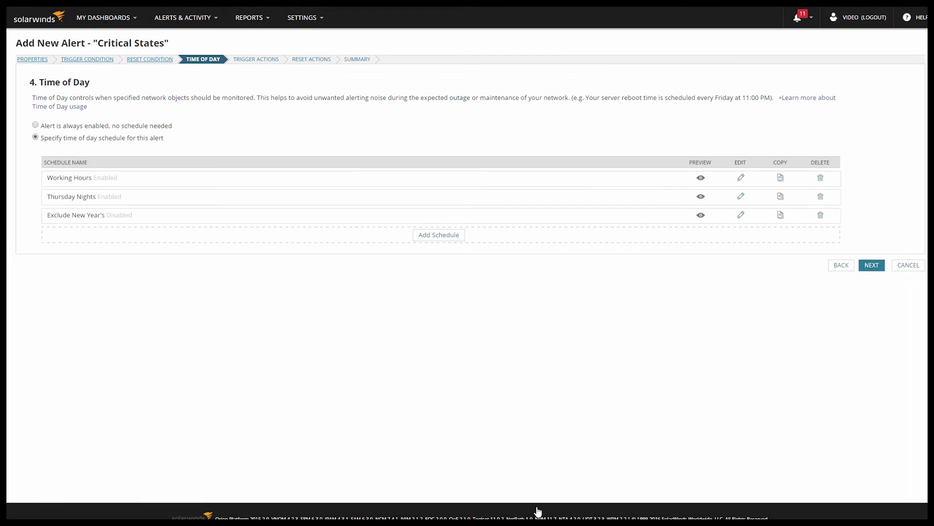